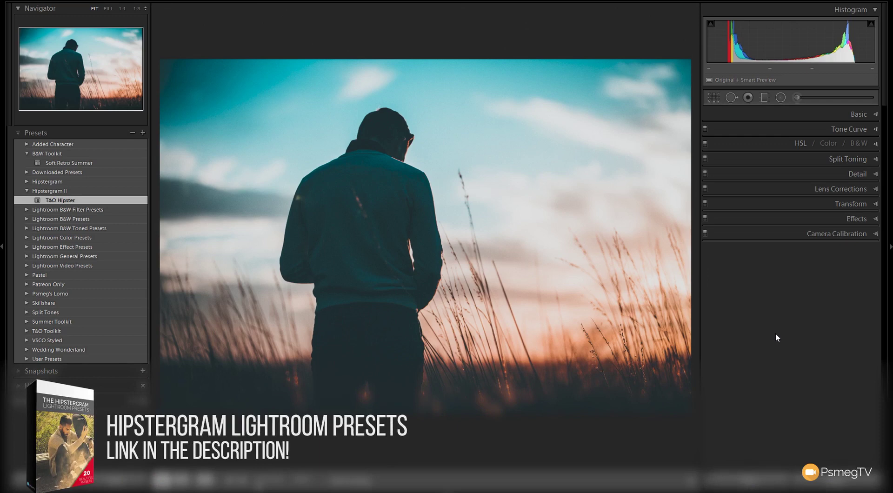
- Reset all edits on the photo and set the white balance Temp to −17
click(858, 117)
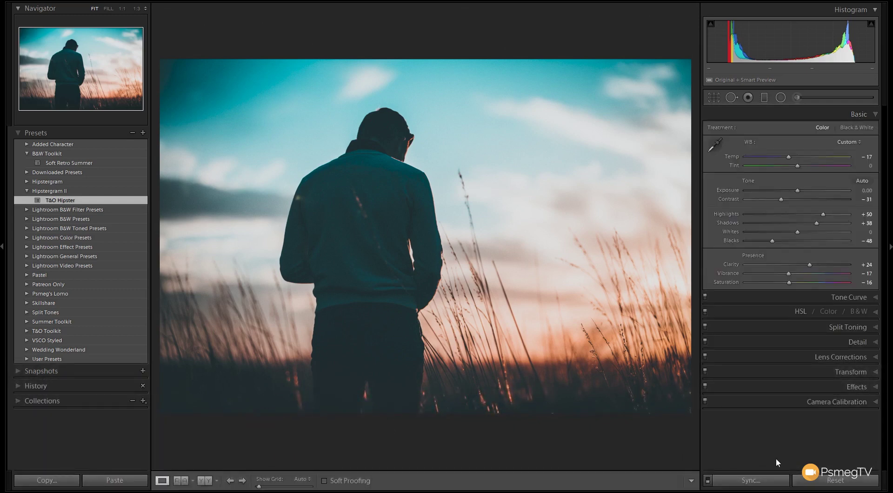
click(835, 481)
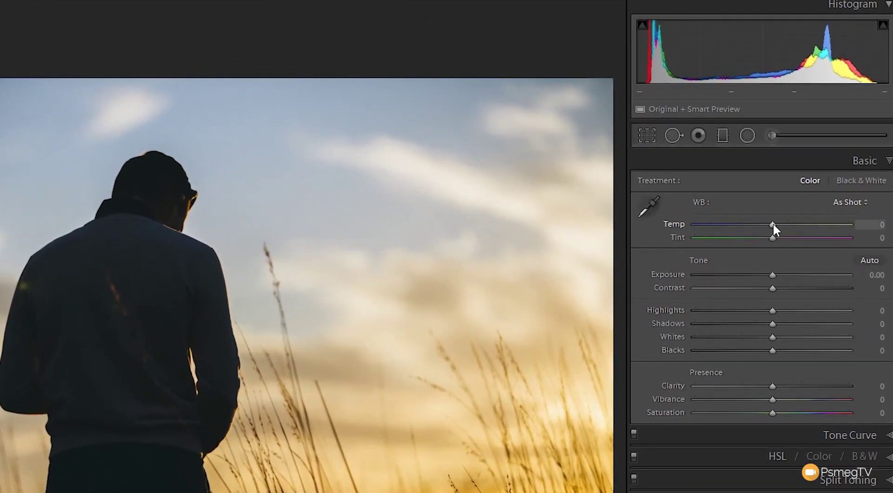
drag(772, 222, 760, 221)
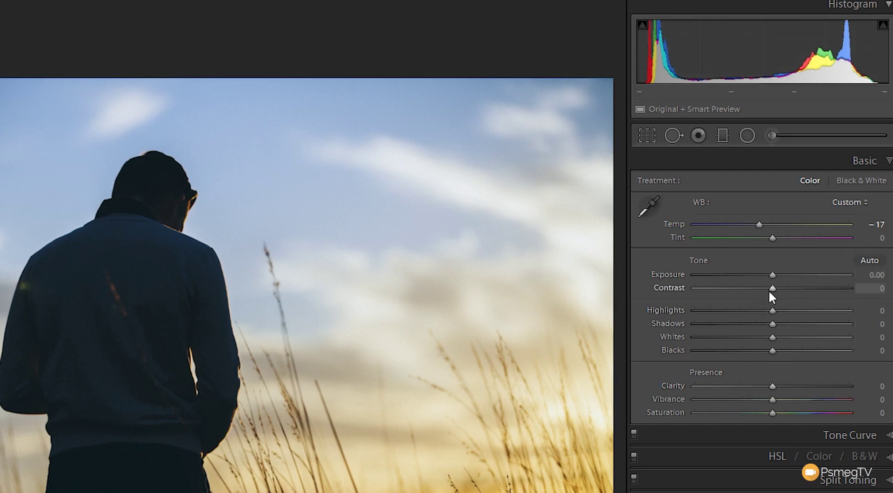
- Adjust the photo's tone with Contrast −30, Highlights +50, Shadows +37 and Blacks −49
drag(772, 288, 749, 288)
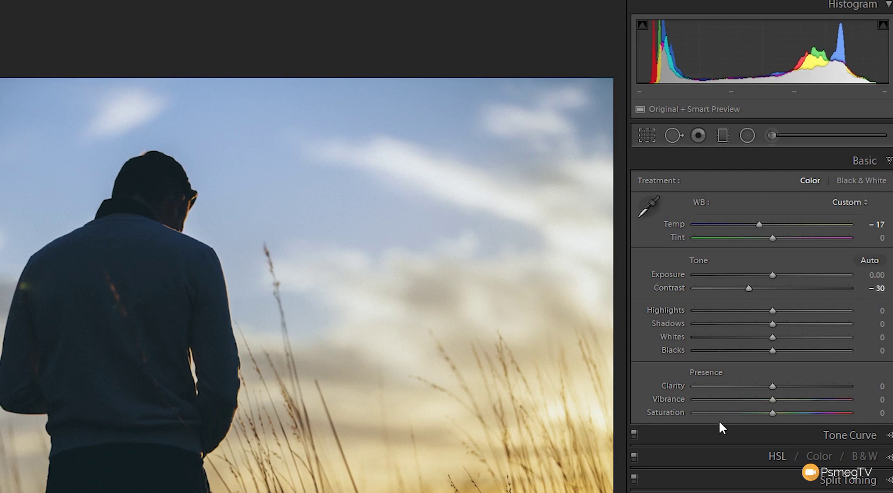
drag(775, 310, 813, 309)
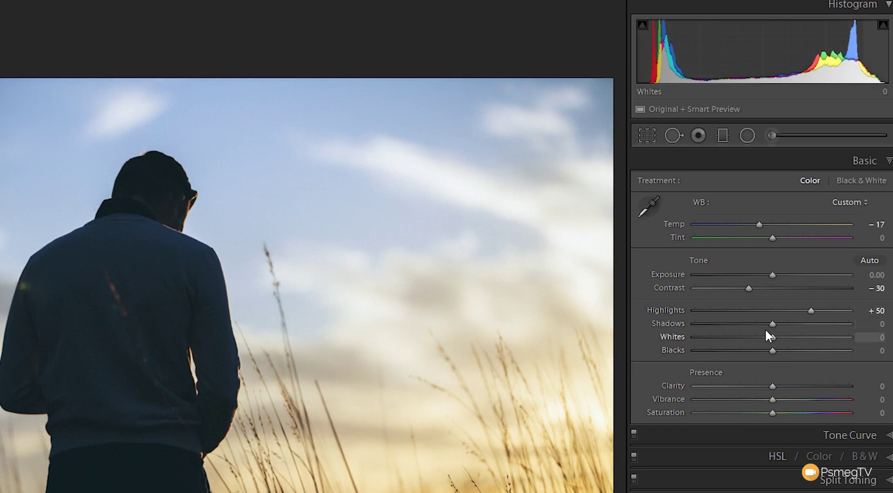
drag(772, 324, 800, 324)
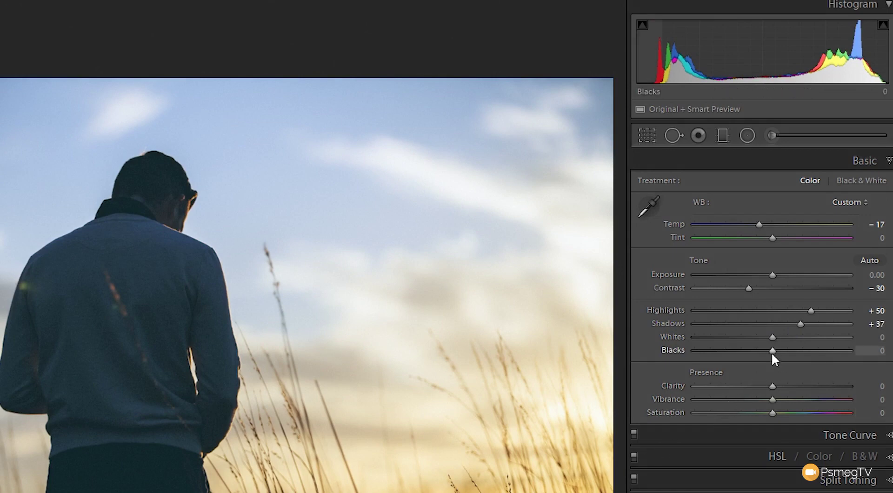
drag(772, 353, 732, 351)
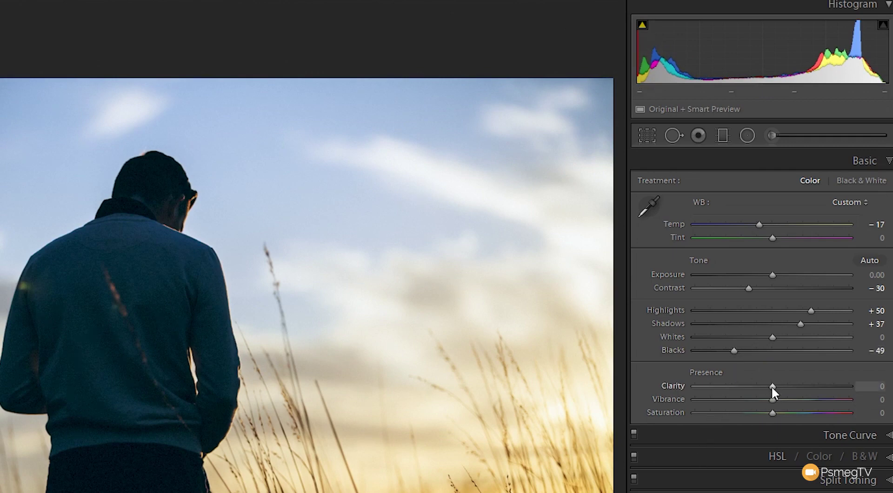
- Adjust the photo's presence with Clarity +25, Vibrance −19 and Saturation −19
drag(773, 387, 792, 385)
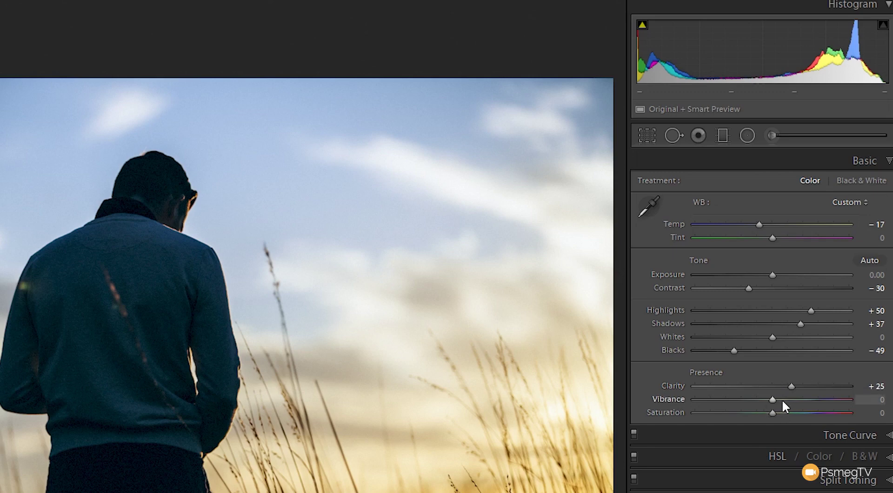
drag(773, 399, 759, 399)
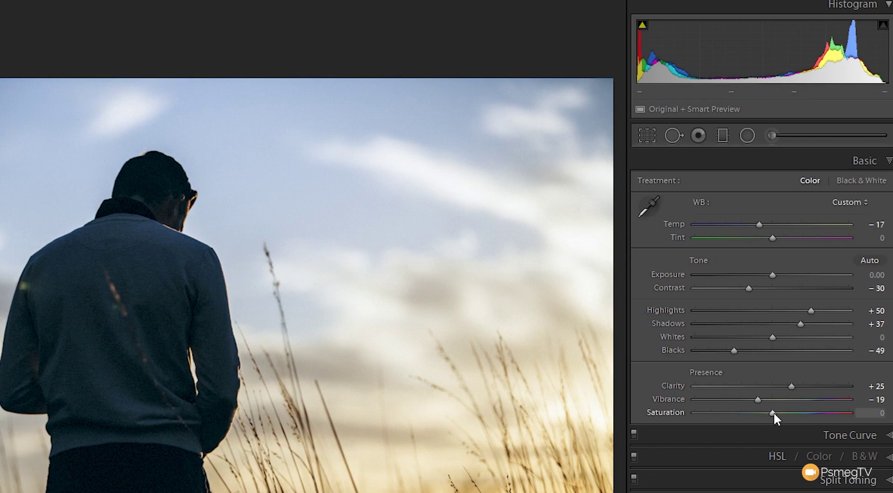
drag(774, 413, 758, 412)
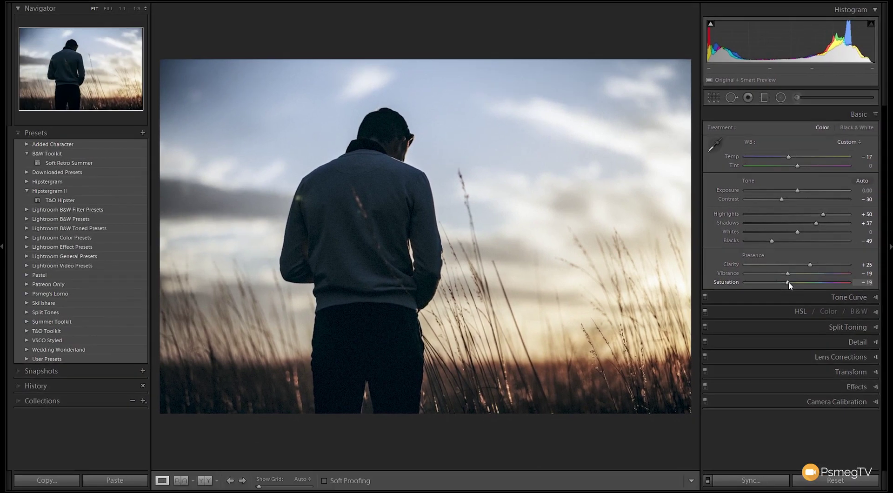
- Add three points to the RGB tone curve, one each at the shadows, midtones and highlights
click(840, 296)
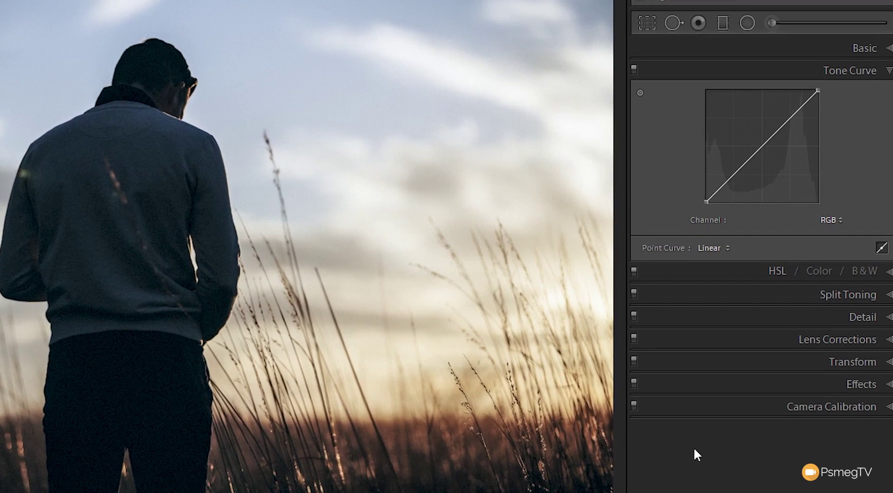
click(732, 176)
click(764, 146)
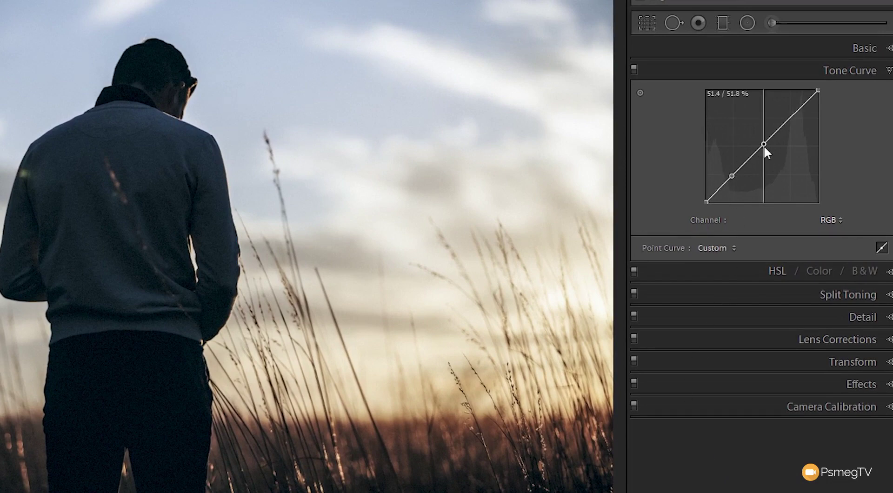
click(793, 117)
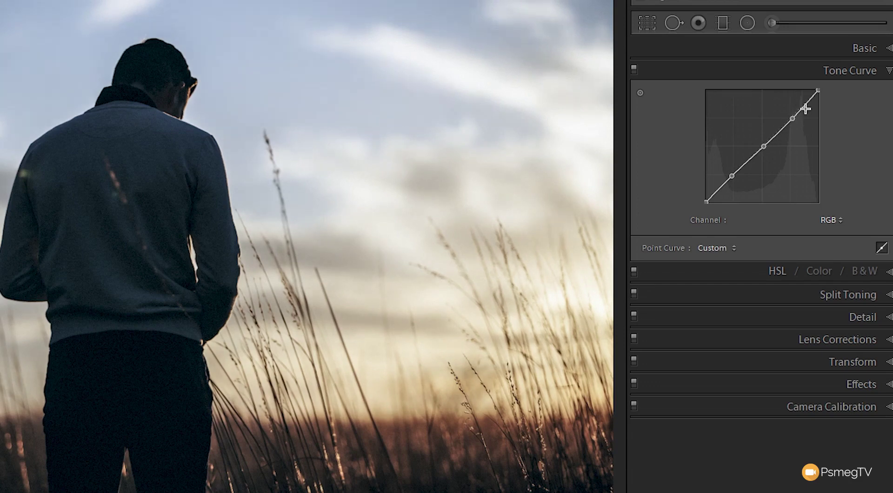
- Form a faded S-curve in RGB: lower the white endpoint, raise the black endpoint, lift the highlight point and lower the shadow point
drag(819, 93, 820, 104)
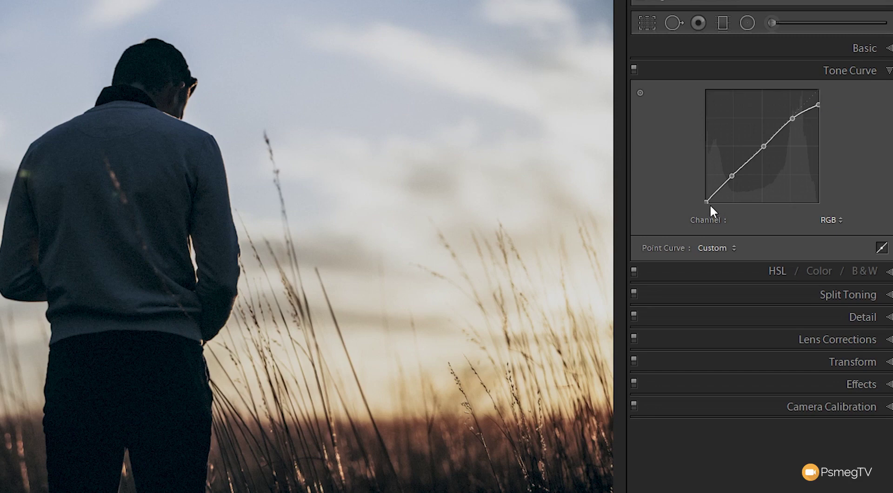
drag(707, 201, 704, 189)
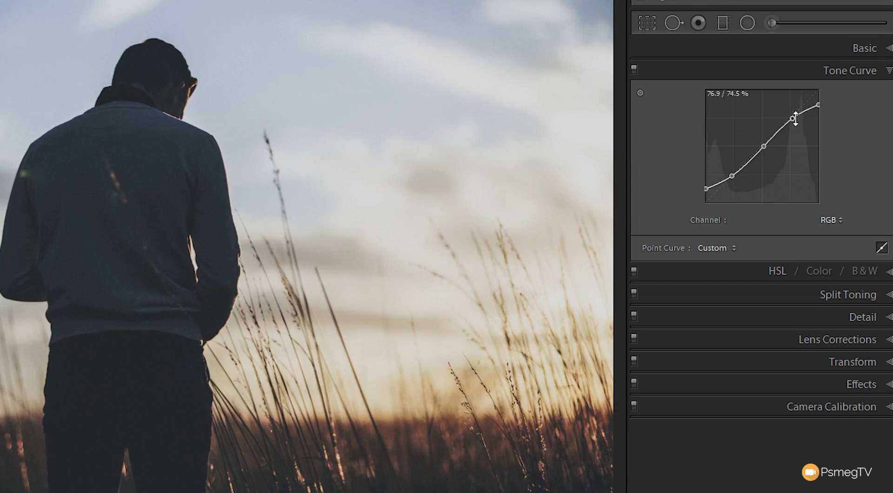
drag(793, 118, 792, 116)
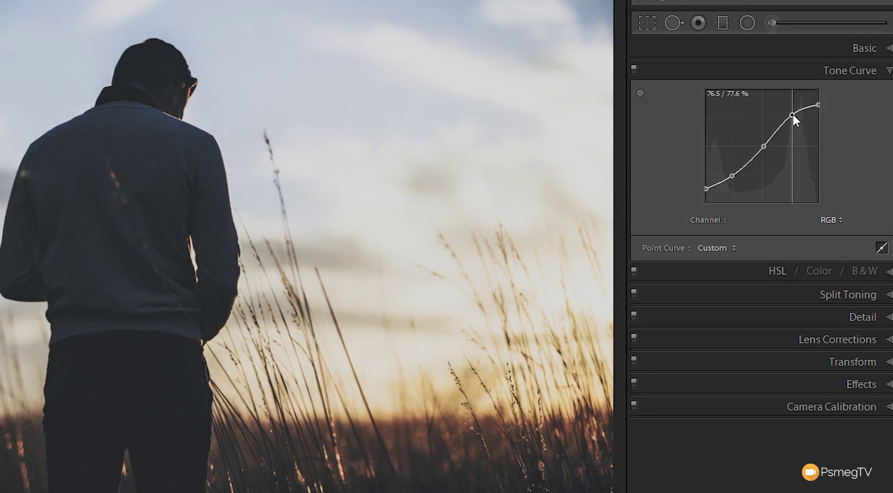
drag(792, 116, 790, 116)
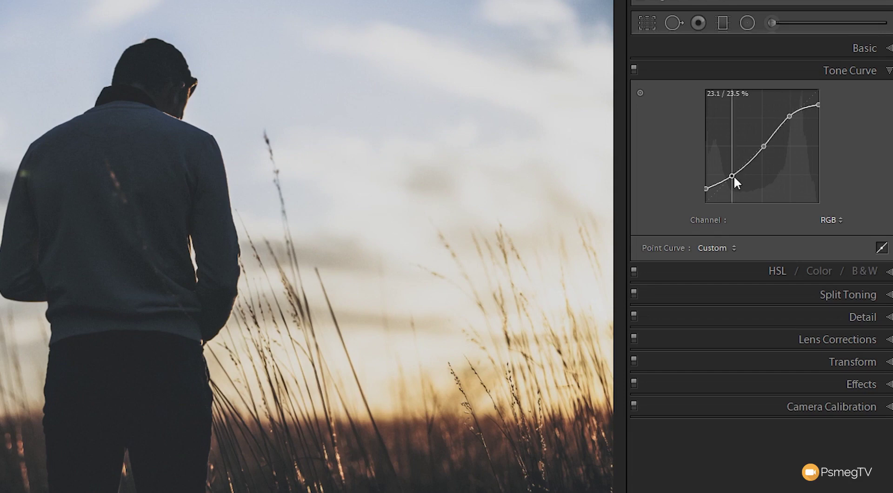
drag(733, 174, 731, 179)
drag(704, 187, 703, 187)
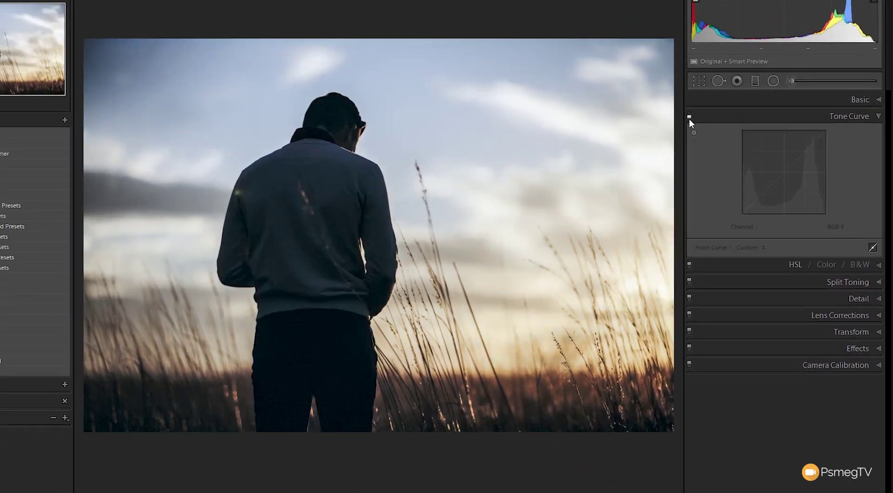
click(634, 69)
click(705, 130)
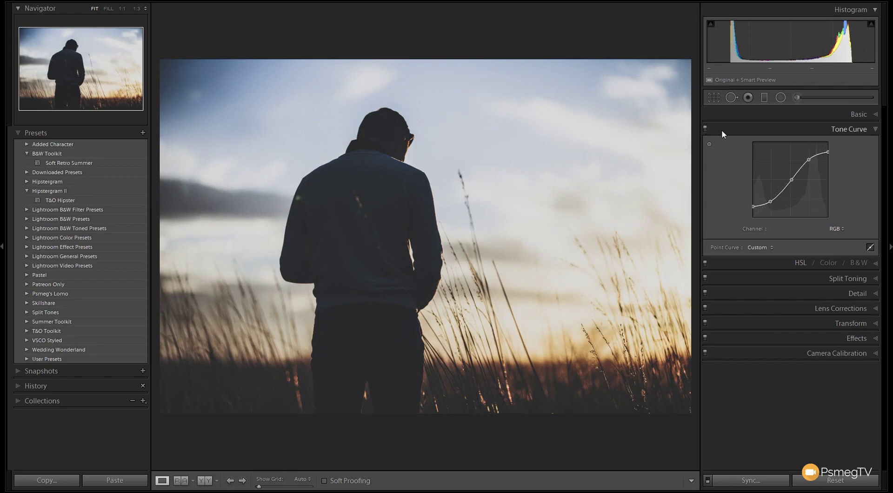
- In Camera Calibration, set the Blue Primary hue to −60 and the Red Primary hue to +40, and compare the photo with and without them
click(862, 132)
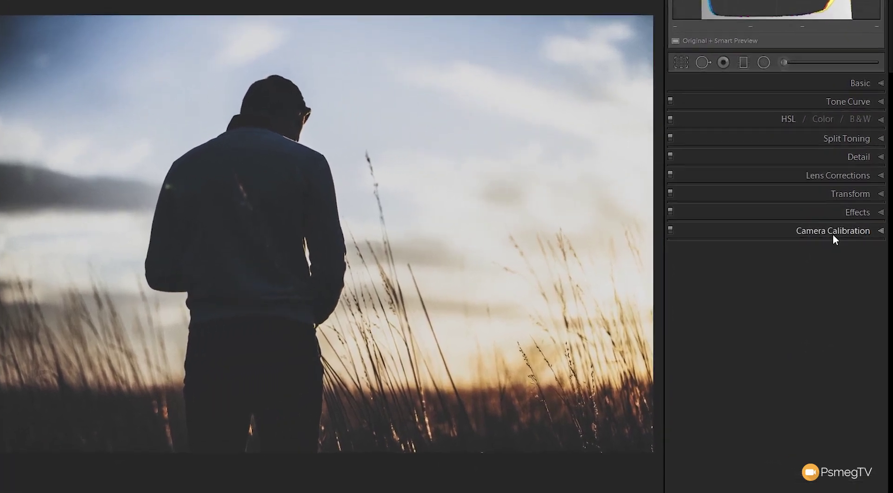
click(836, 233)
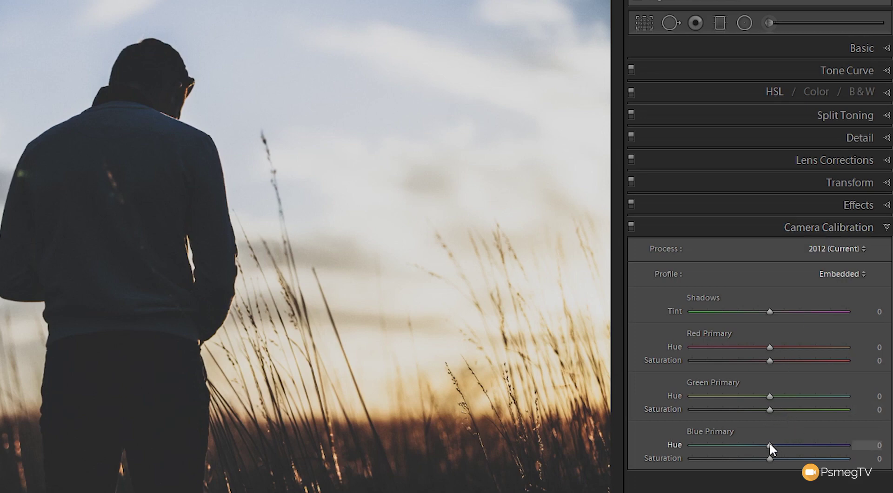
drag(769, 445, 722, 450)
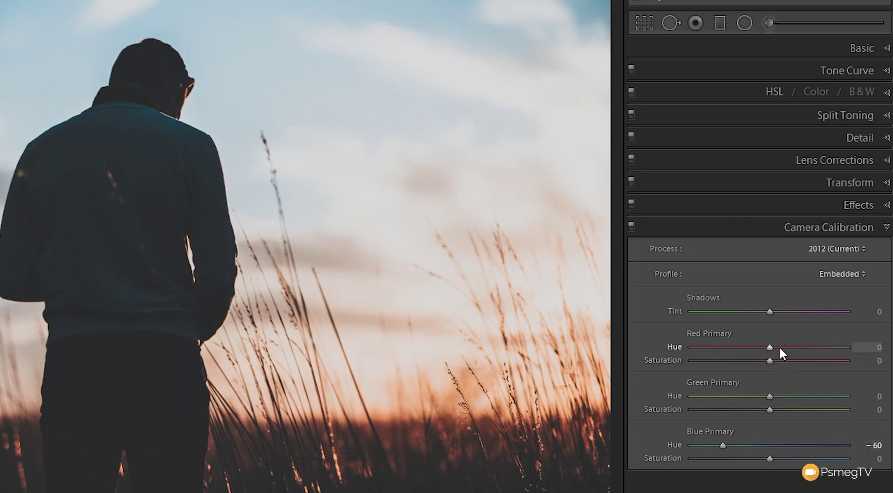
drag(771, 349, 801, 347)
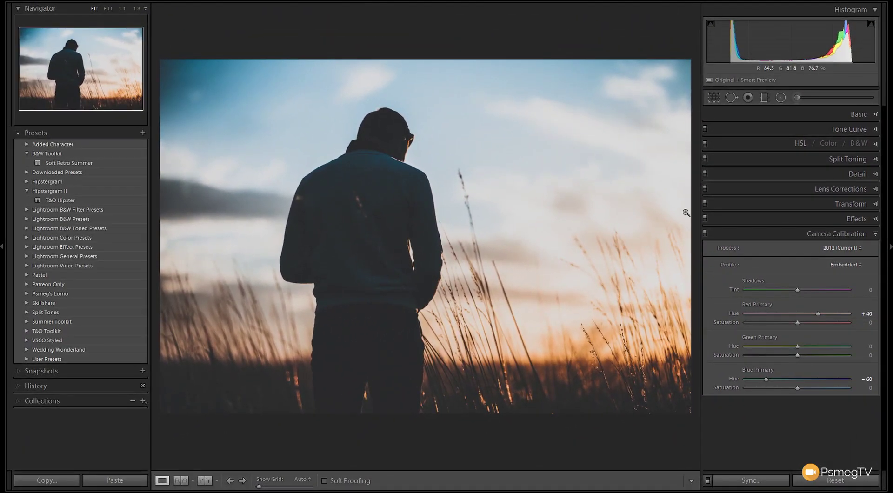
click(705, 234)
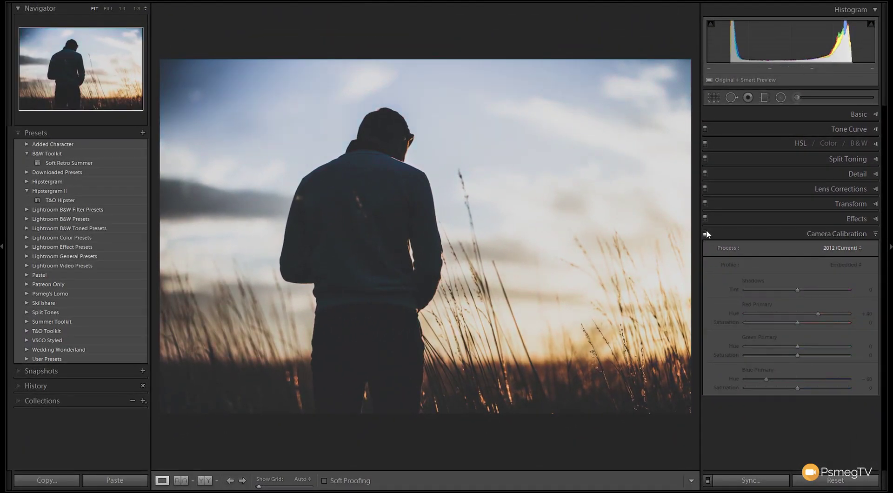
click(705, 234)
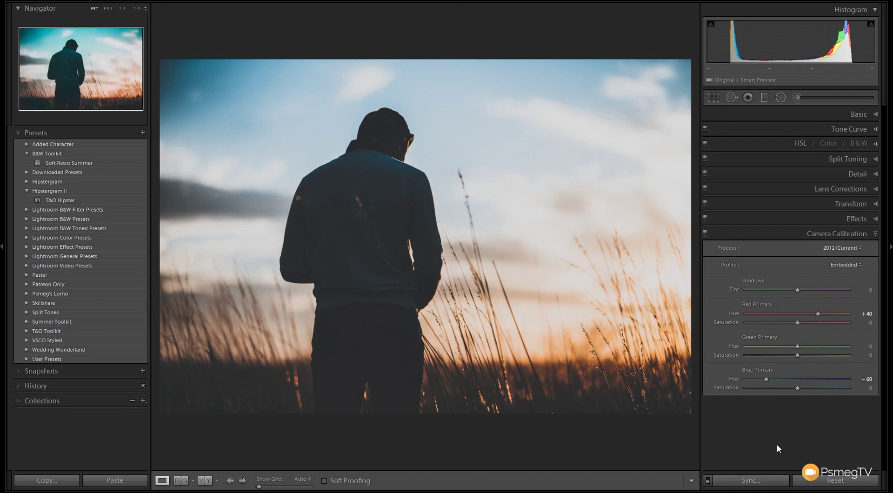
click(828, 143)
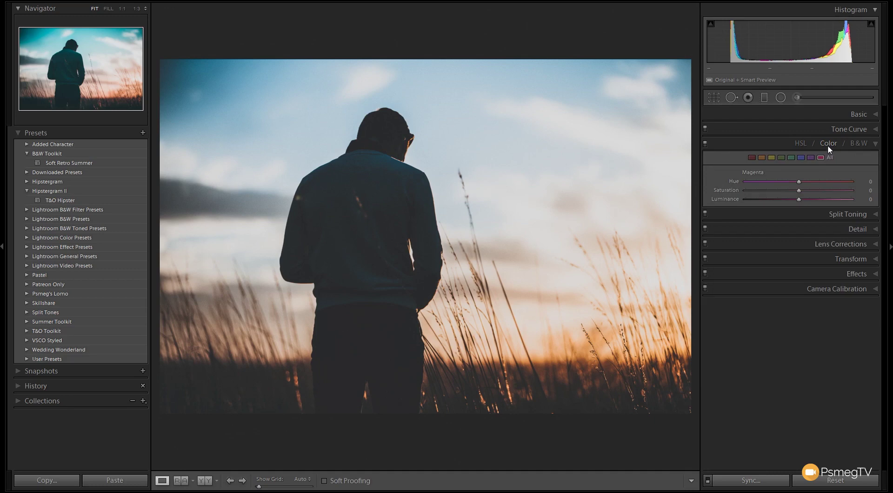
click(801, 144)
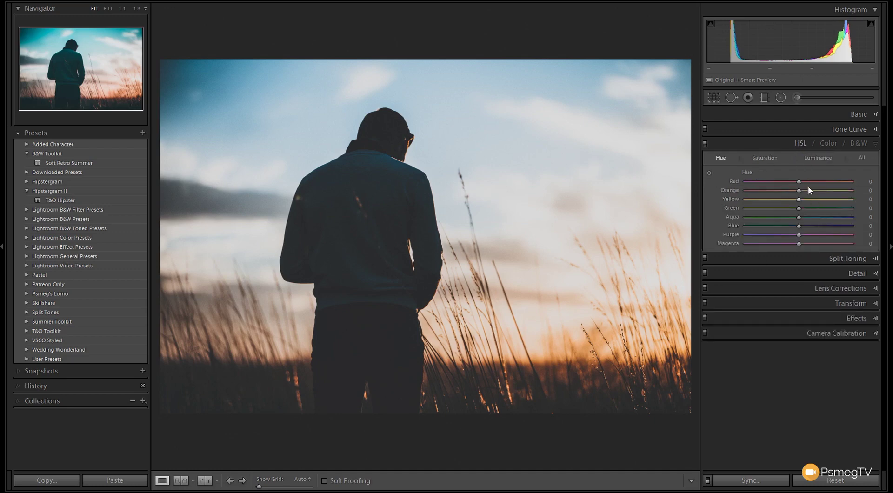
click(861, 158)
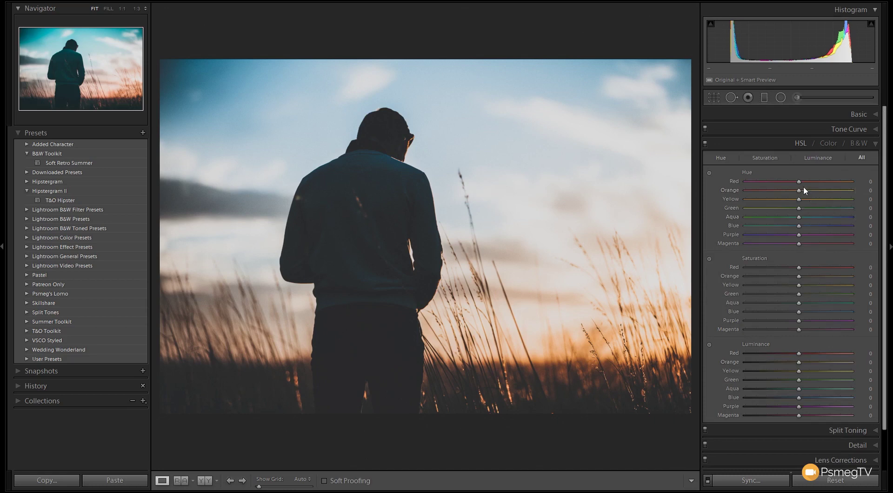
- In the per-color adjustments, set the Red hue to −26, raise red saturation slightly and lower red luminance
click(828, 145)
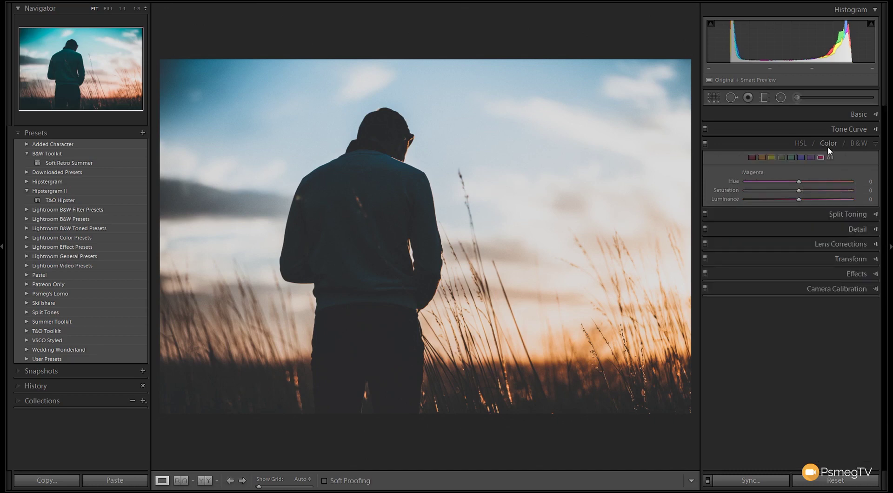
click(755, 160)
drag(798, 181, 787, 187)
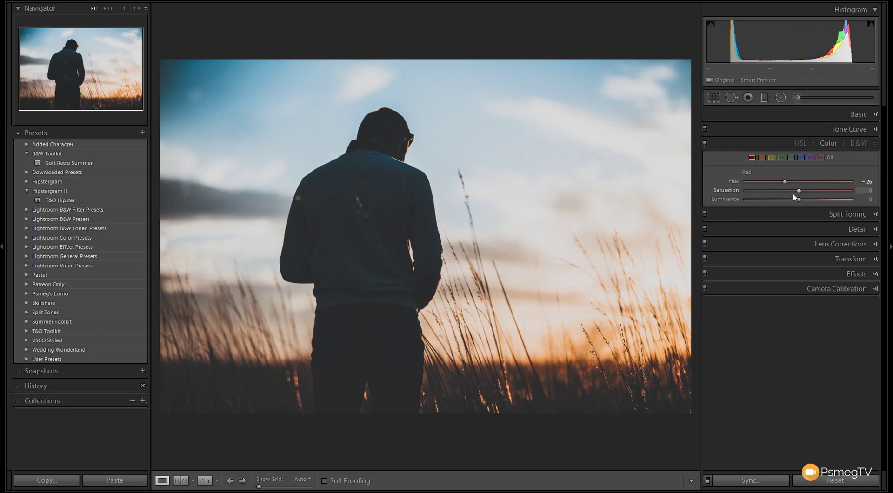
drag(799, 193, 806, 195)
drag(805, 190, 806, 192)
drag(796, 197, 782, 199)
- Set the Orange hue to −27, saturation to −4 and luminance to −16, and compare the photo without the color adjustments
click(763, 158)
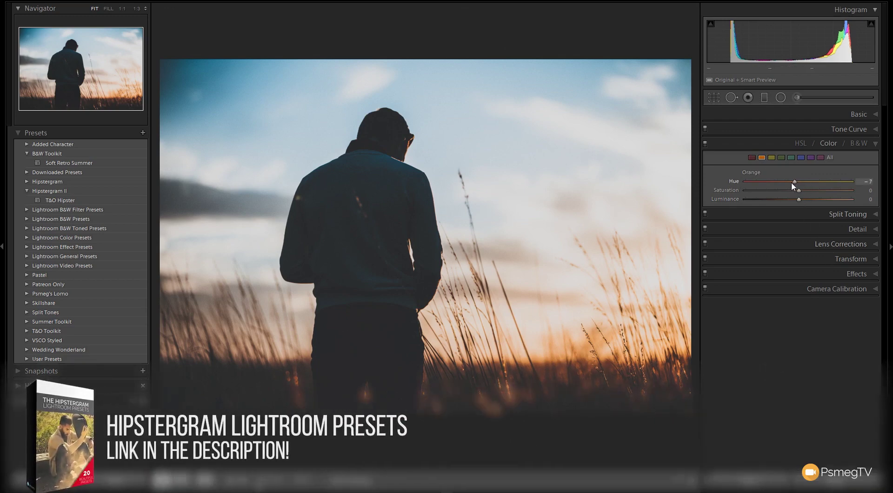
drag(791, 183, 806, 183)
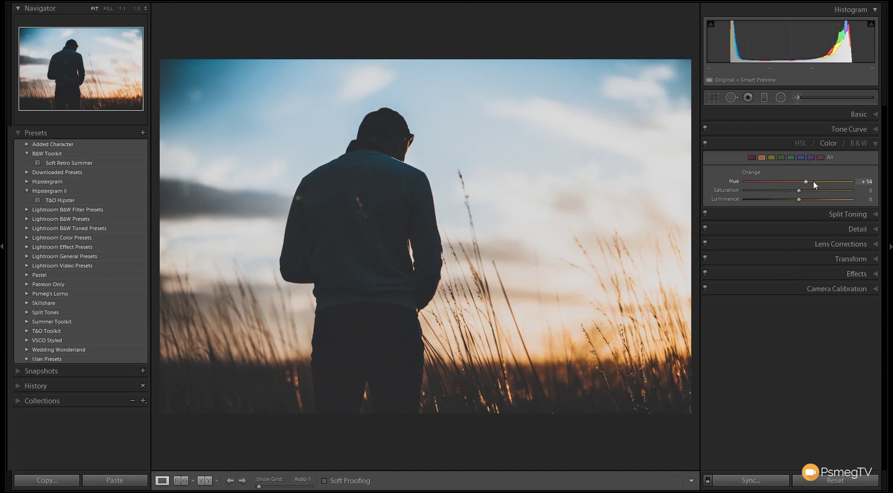
drag(806, 183, 789, 186)
drag(799, 191, 797, 192)
drag(799, 199, 789, 201)
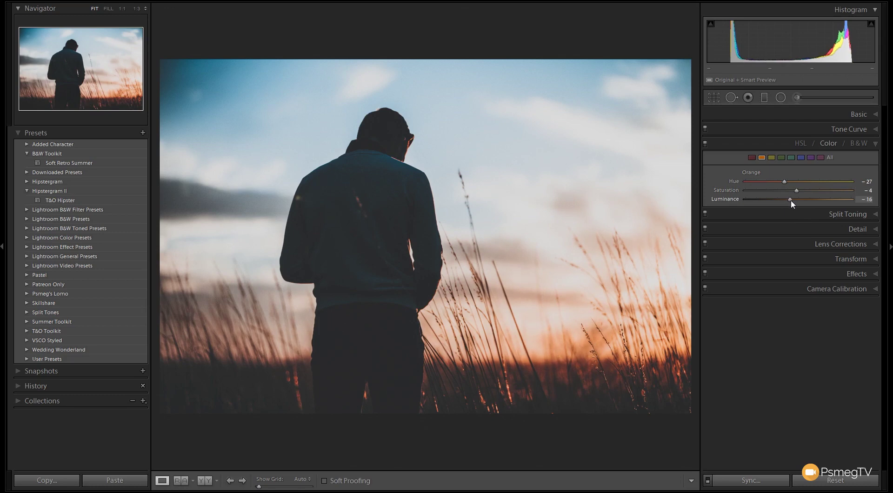
click(706, 144)
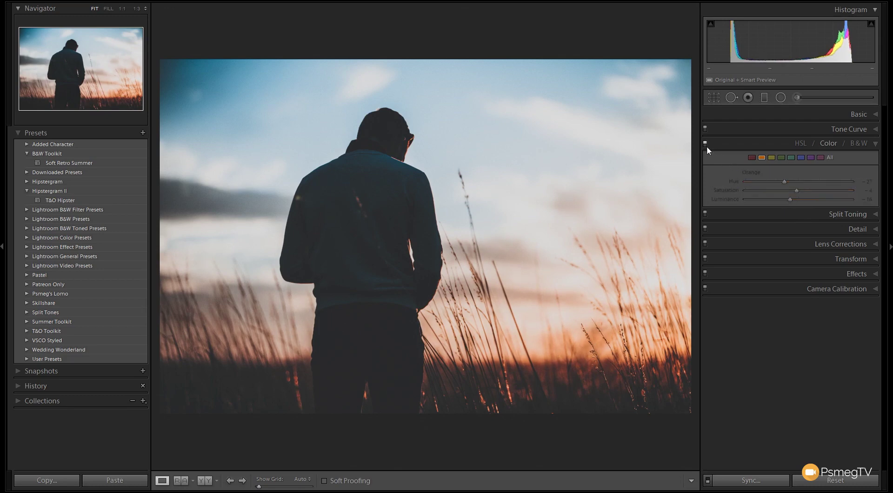
click(706, 144)
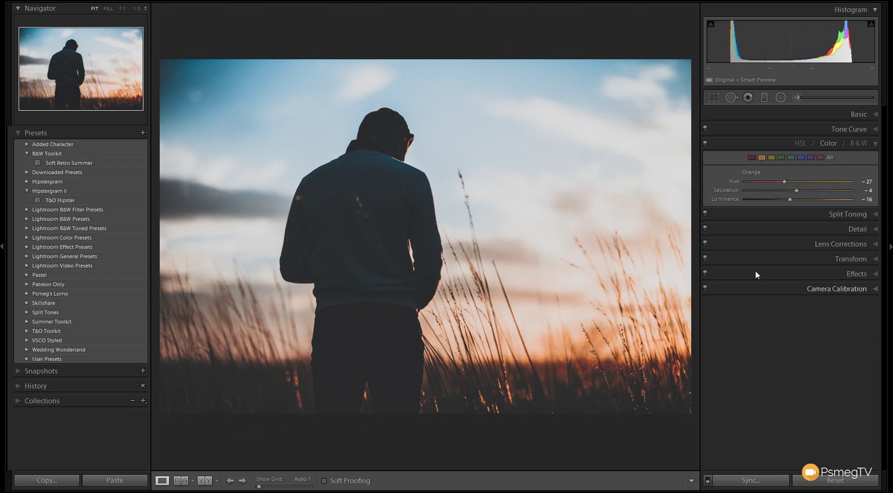
- Set the Blue hue to −30, saturation to +12 and luminance to −15, and compare the photo without the color adjustments
click(800, 160)
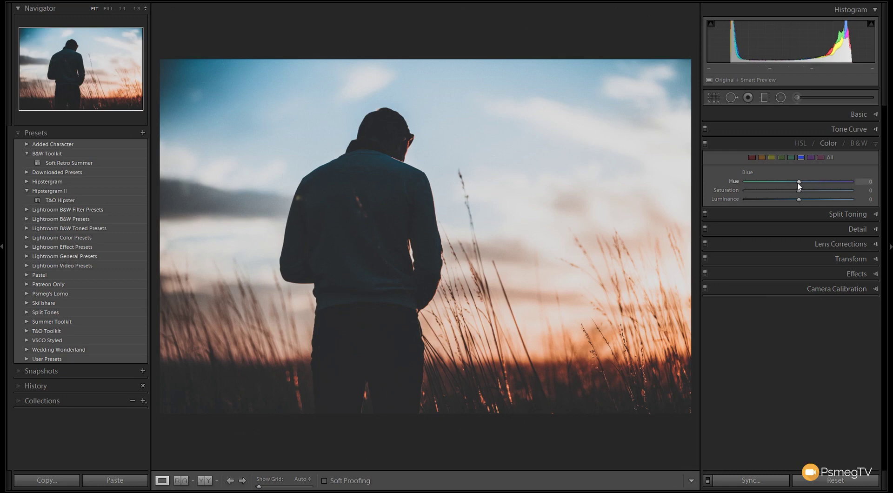
drag(798, 184, 783, 185)
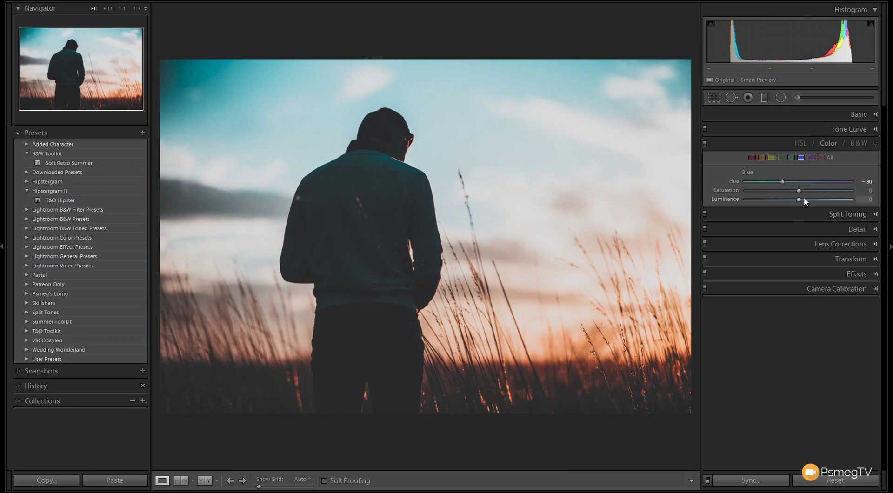
drag(804, 191, 792, 198)
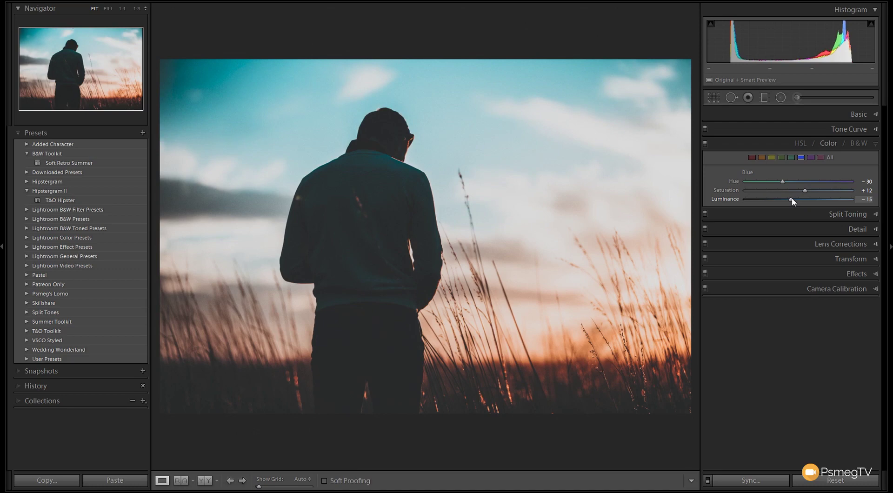
click(705, 145)
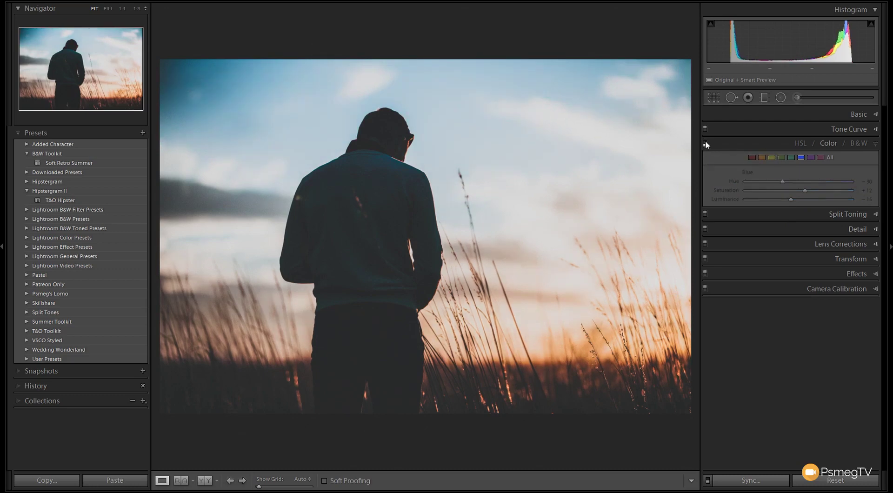
click(705, 144)
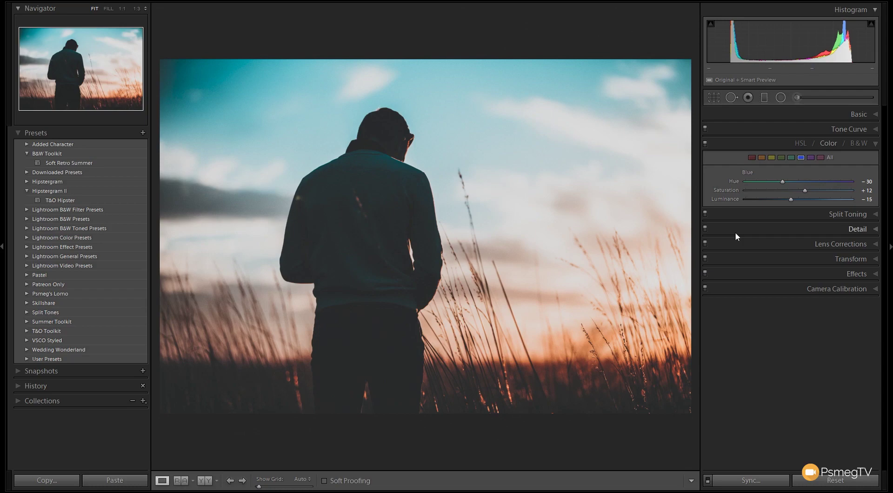
- Split-tone the shadows with hue 202 and saturation 15, and compare the photo without the split toning
click(851, 217)
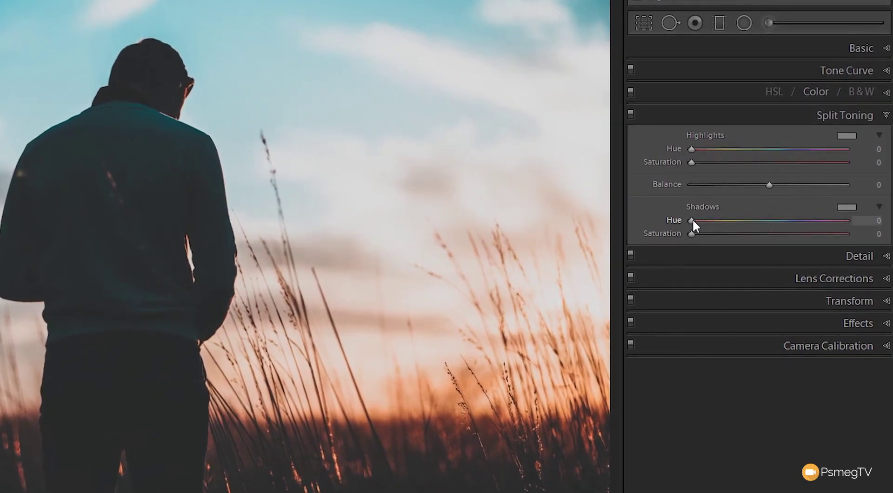
drag(693, 219, 781, 218)
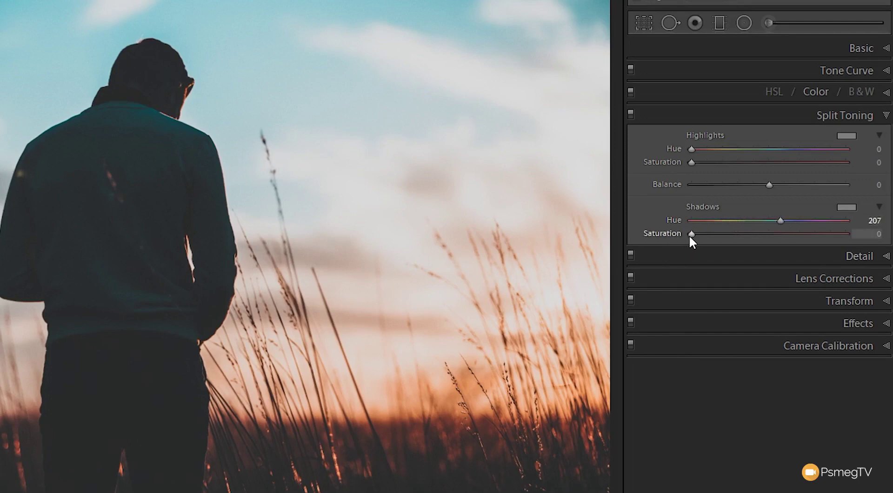
drag(690, 235, 708, 236)
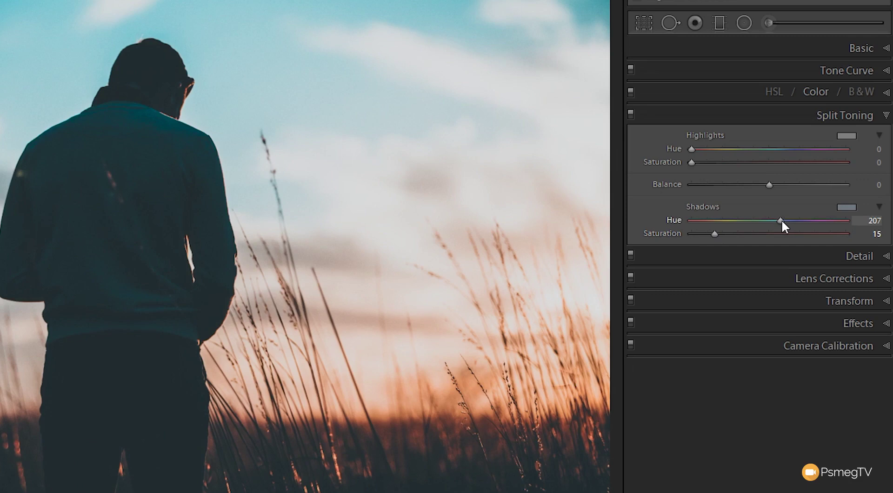
mouse_move(781, 222)
mouse_down()
mouse_move(773, 222)
mouse_move(784, 221)
mouse_up()
drag(782, 221, 779, 221)
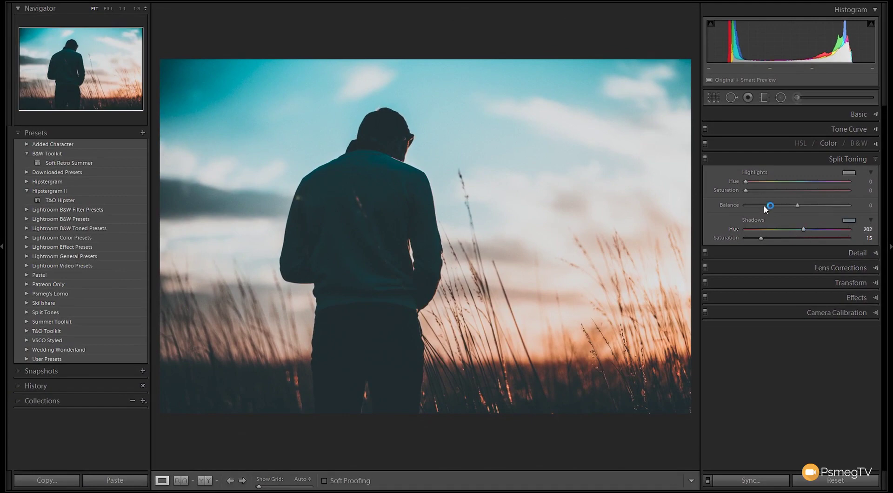
click(705, 159)
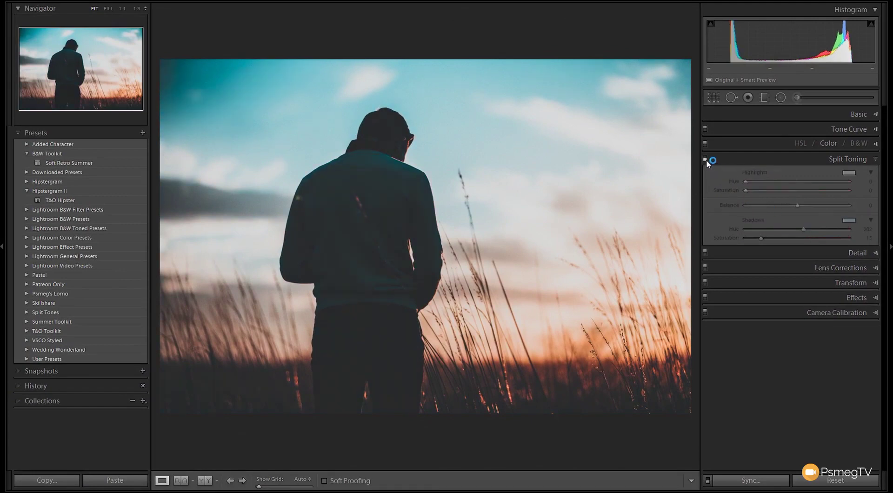
click(706, 159)
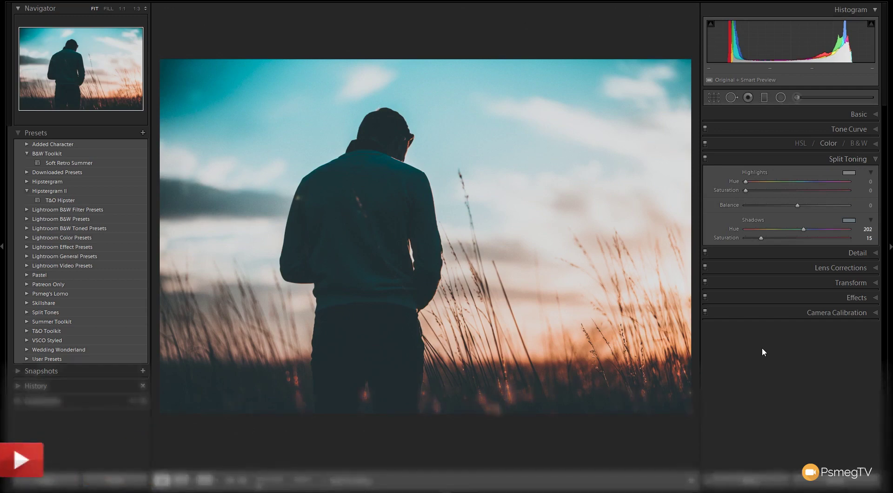
- Add a post-crop vignette with amount −18, and compare the photo without the effect and with its unedited original
click(877, 160)
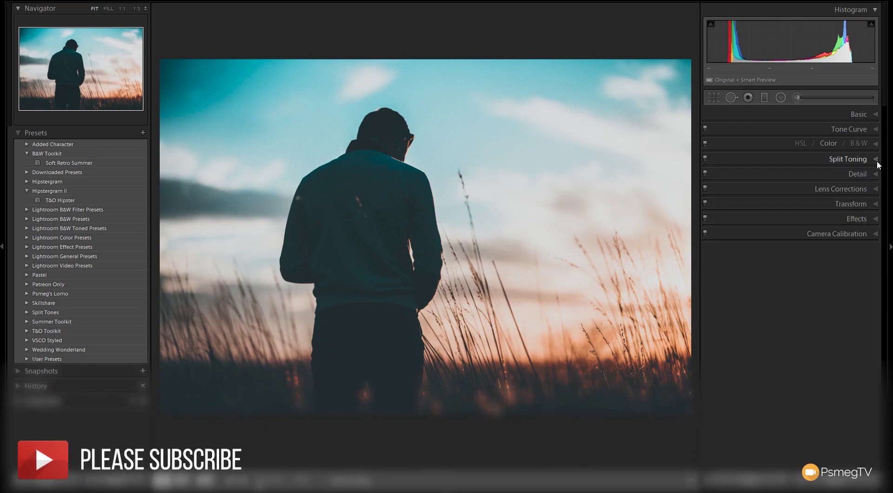
click(862, 221)
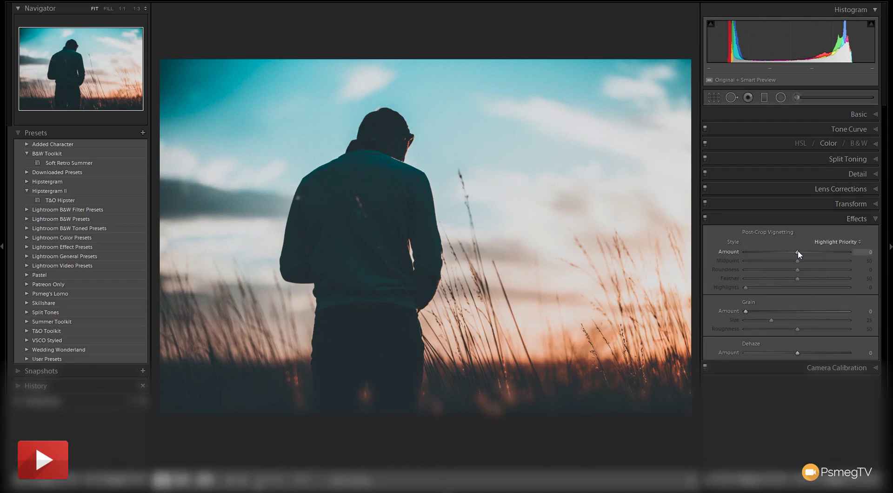
drag(797, 251, 788, 252)
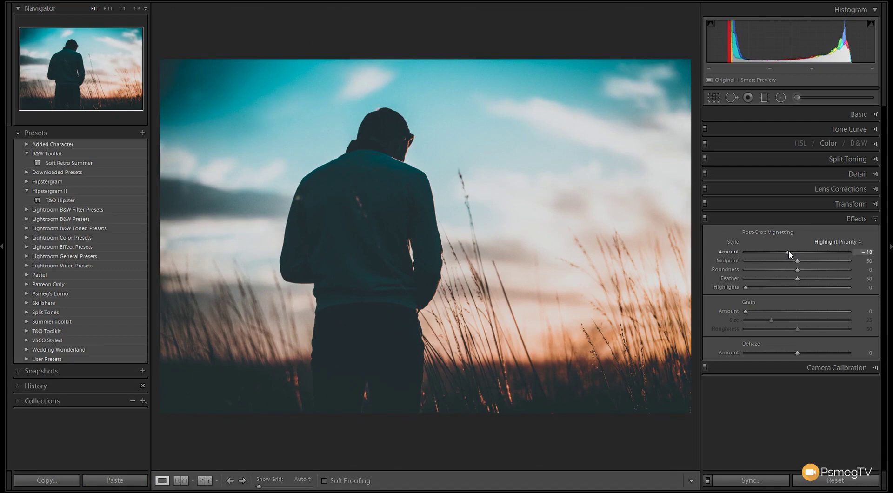
click(705, 218)
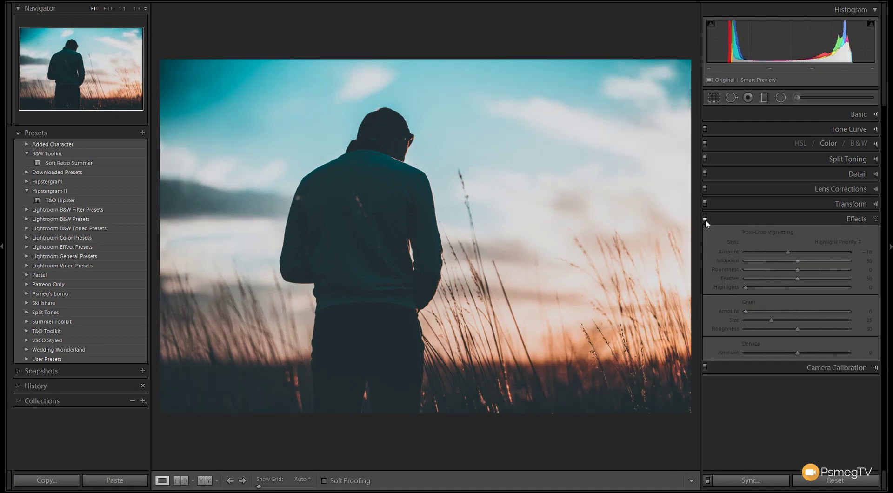
click(705, 217)
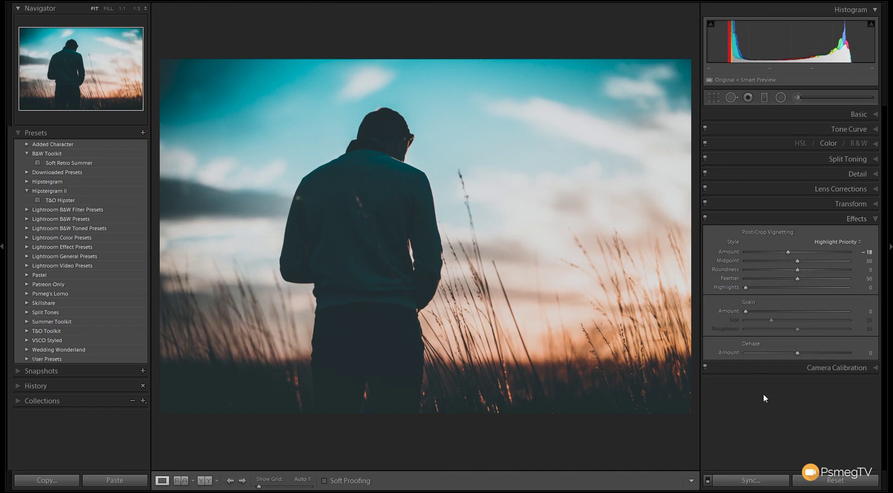
key(backslash)
key(backslash)
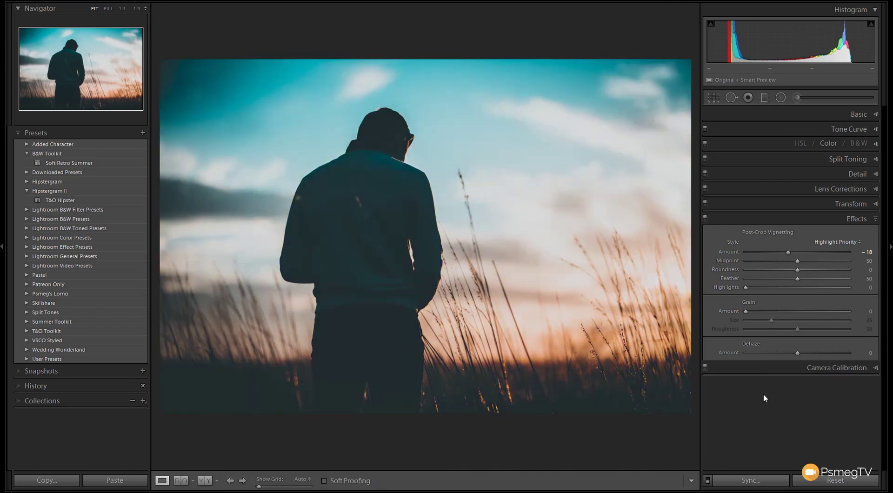